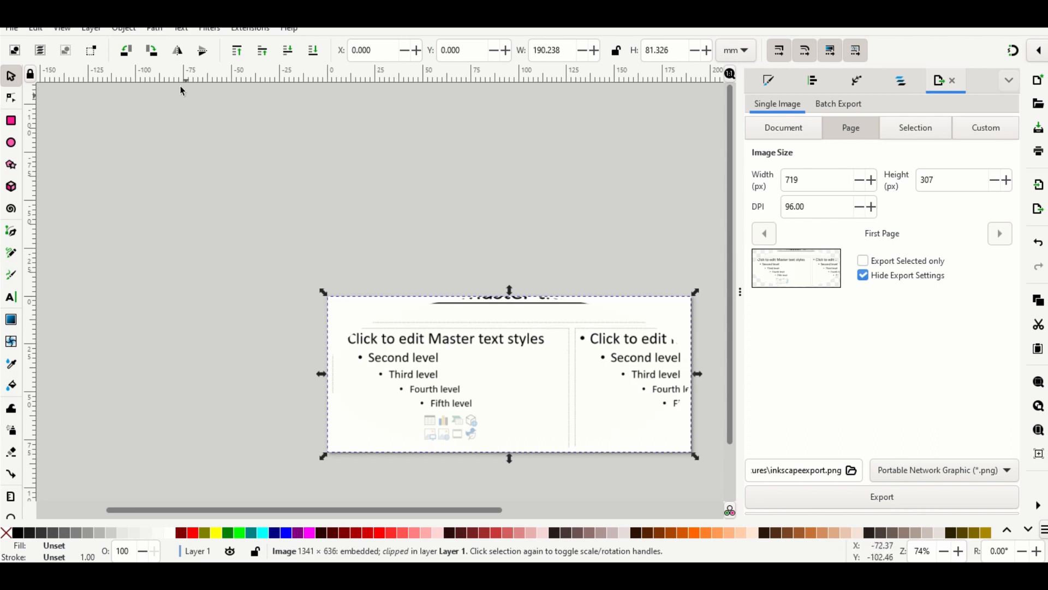
Step: Create a new document and import Screenshot 2023-03-10 231059.png as an embedded image with its DPI taken from the file
{"action": "left_click", "coordinate": [10, 29]}
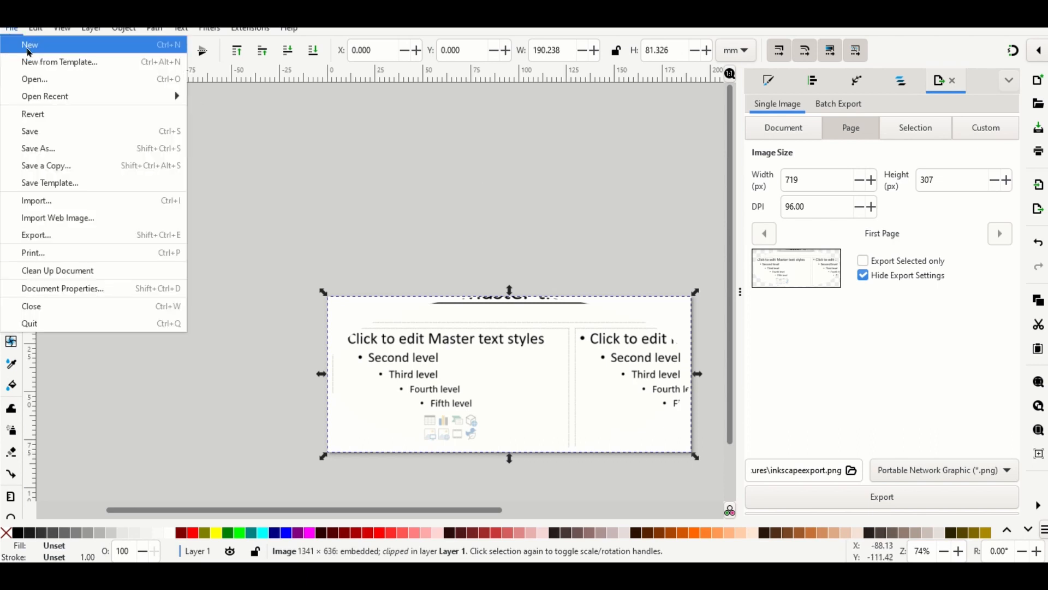
{"action": "key", "text": "Escape"}
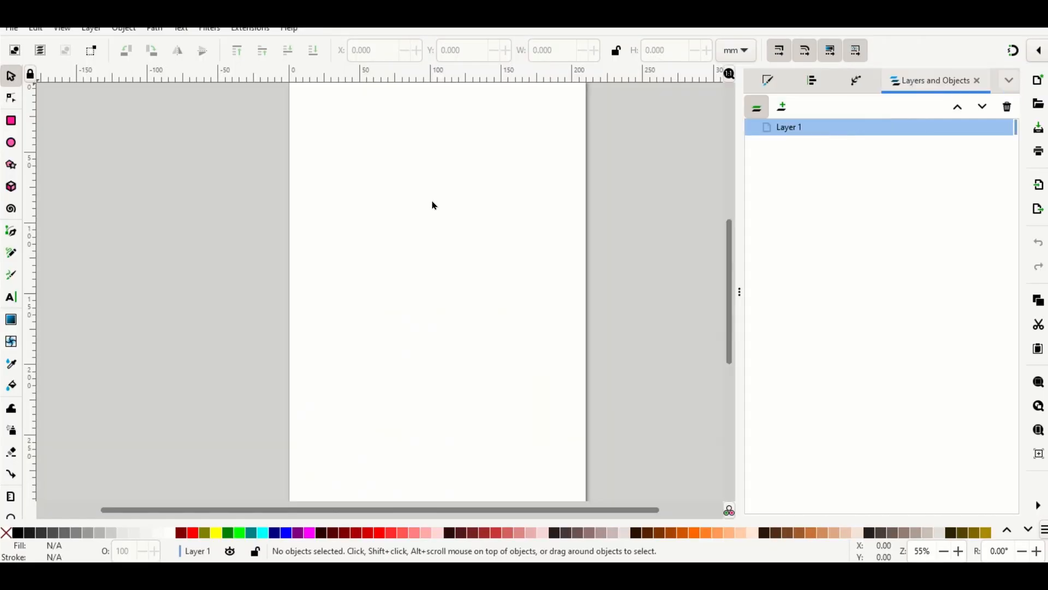
{"action": "left_click", "coordinate": [14, 29]}
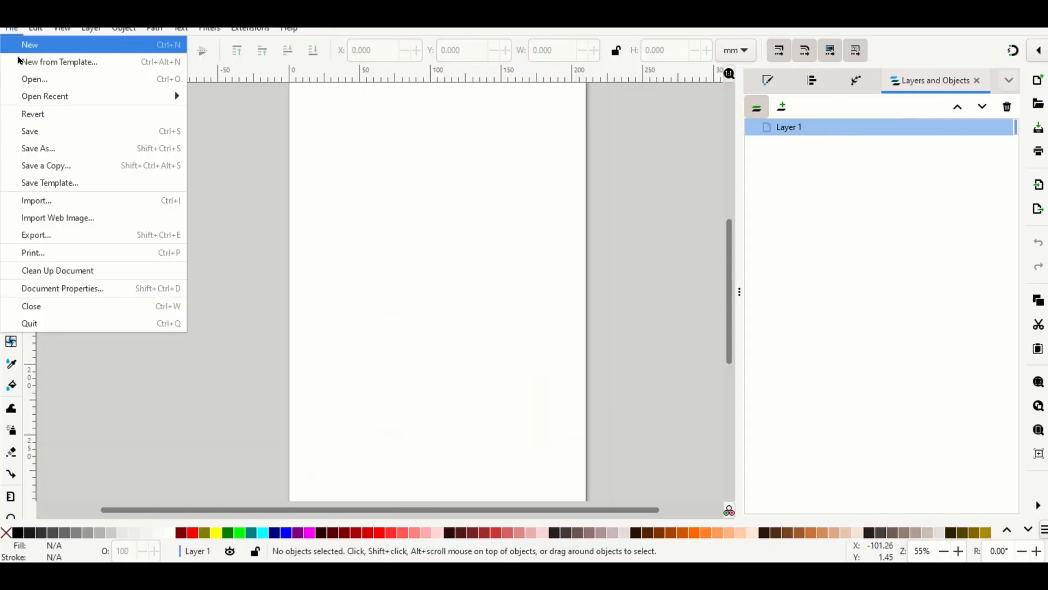
{"action": "left_click", "coordinate": [50, 206]}
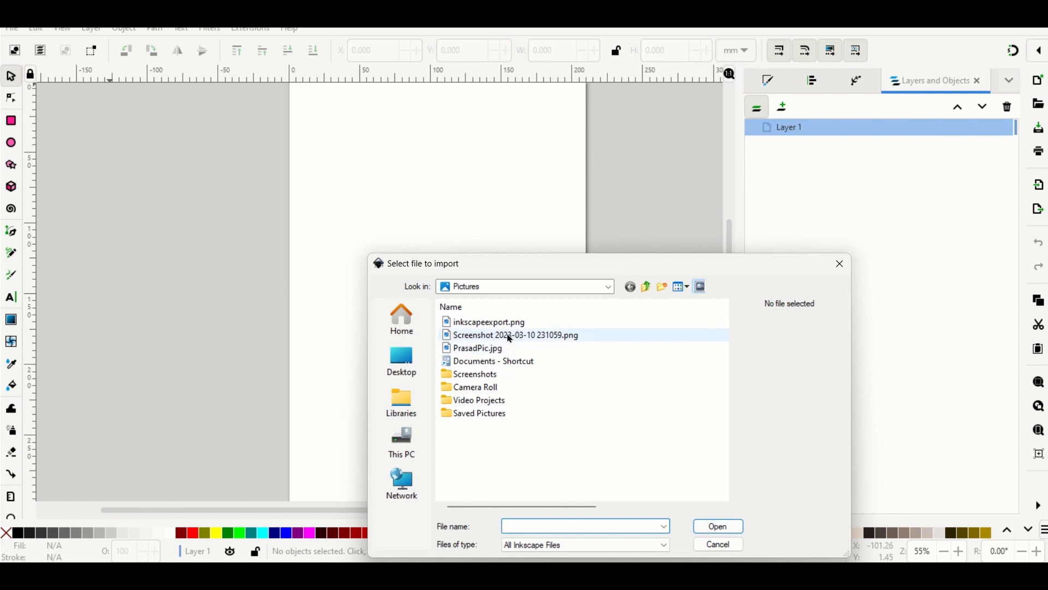
{"action": "double_click", "coordinate": [510, 336]}
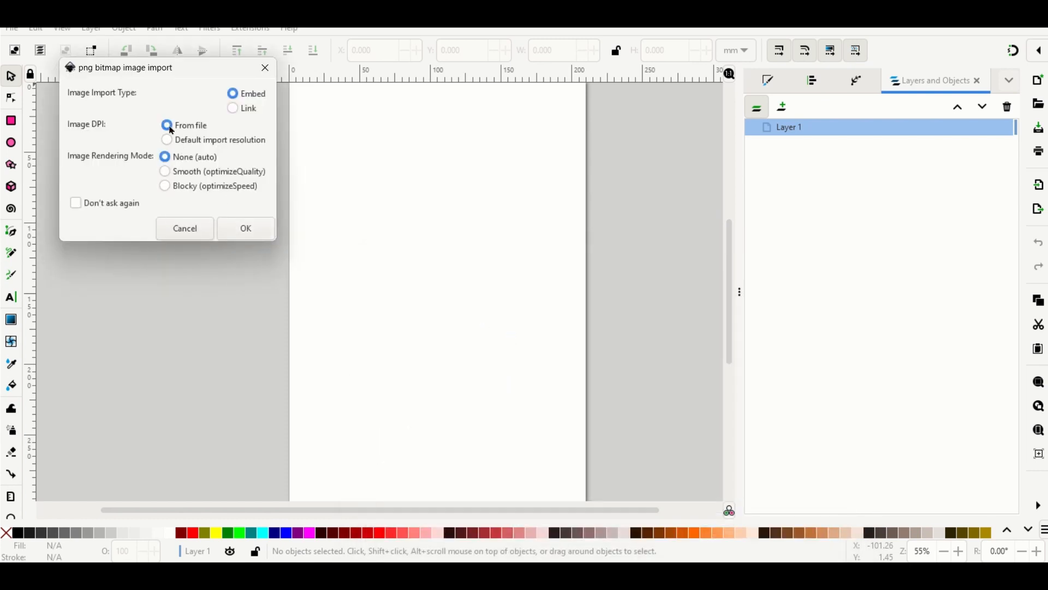
{"action": "left_click", "coordinate": [243, 232]}
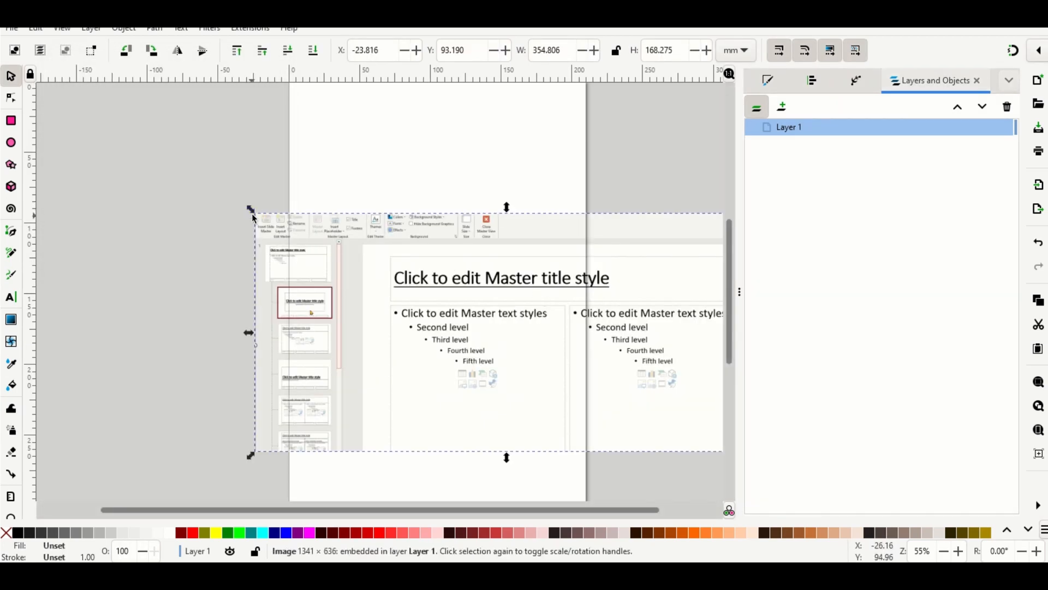
Step: Reposition the imported screenshot across the page and resize the page to fit it, undoing any shift of the image off the page
{"action": "mouse_move", "coordinate": [256, 216]}
{"action": "left_mouse_down"}
{"action": "mouse_move", "coordinate": [327, 269]}
{"action": "mouse_move", "coordinate": [265, 223]}
{"action": "left_mouse_up"}
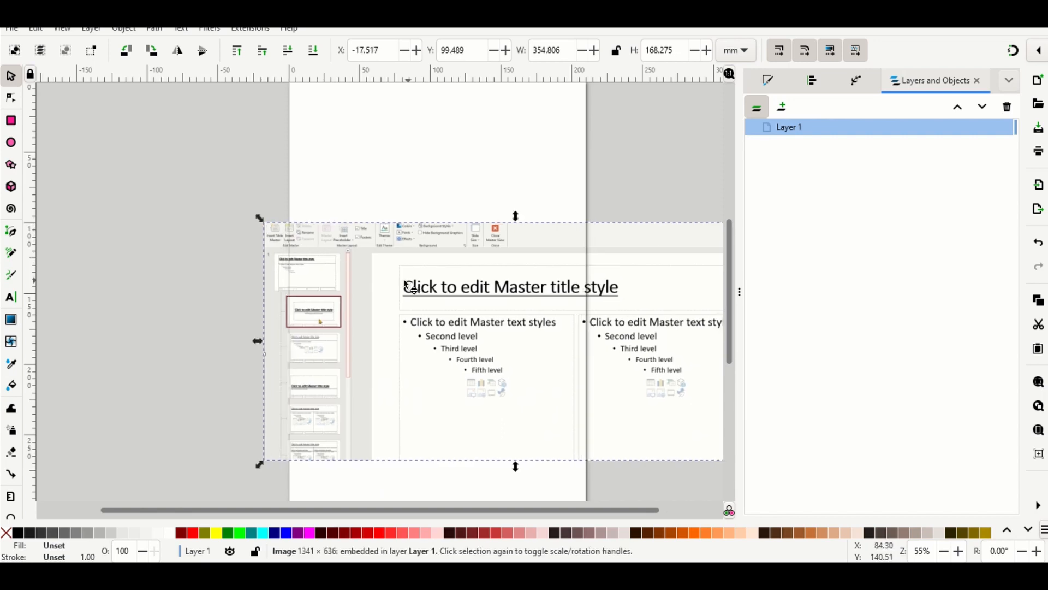
{"action": "left_click_drag", "start_coordinate": [405, 281], "coordinate": [354, 256]}
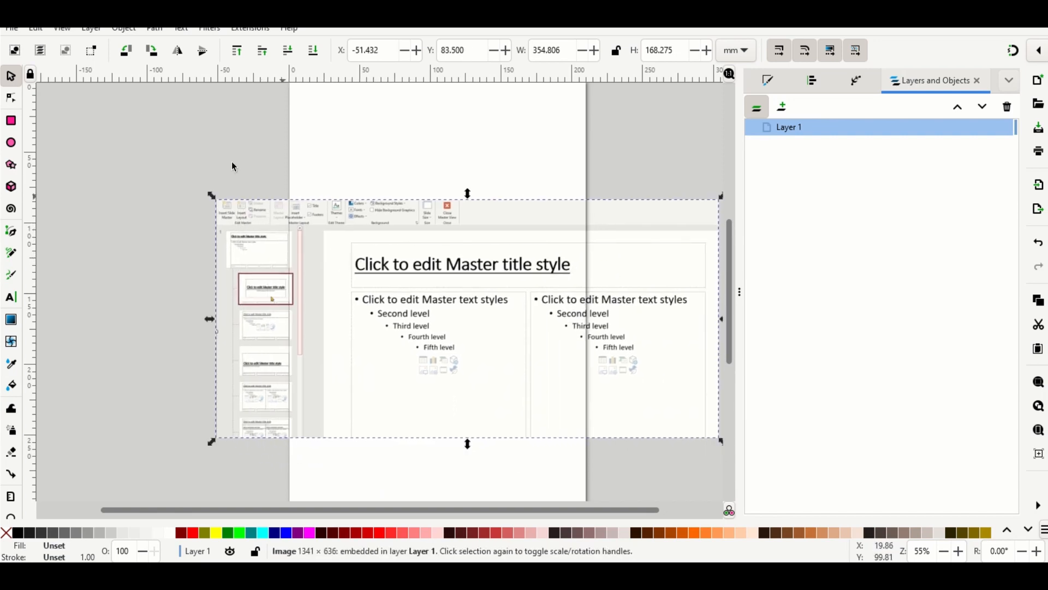
{"action": "left_click", "coordinate": [37, 29]}
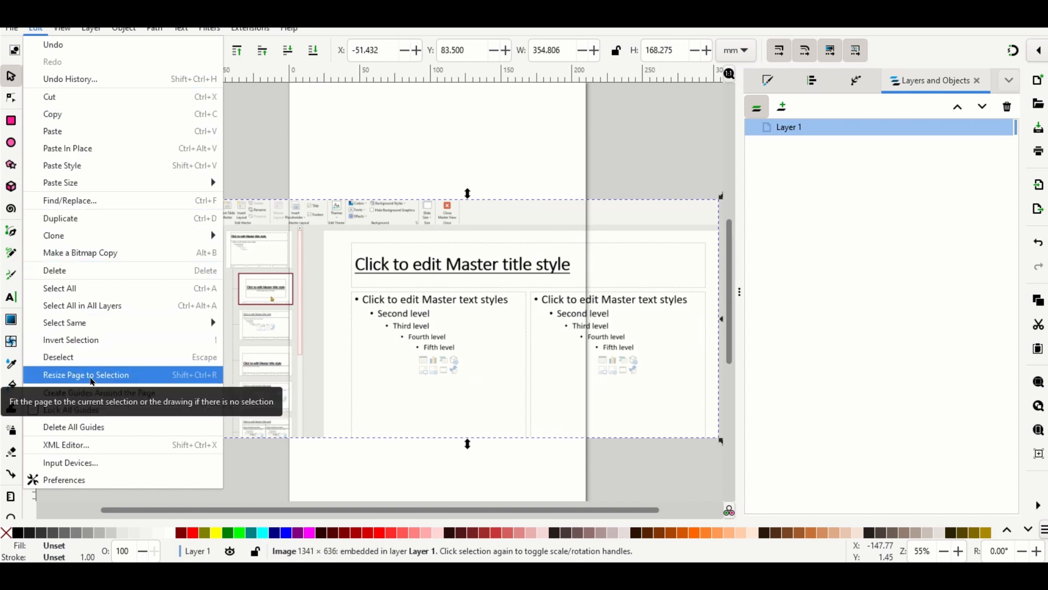
{"action": "left_click", "coordinate": [91, 378]}
{"action": "left_click_drag", "start_coordinate": [544, 295], "coordinate": [532, 291]}
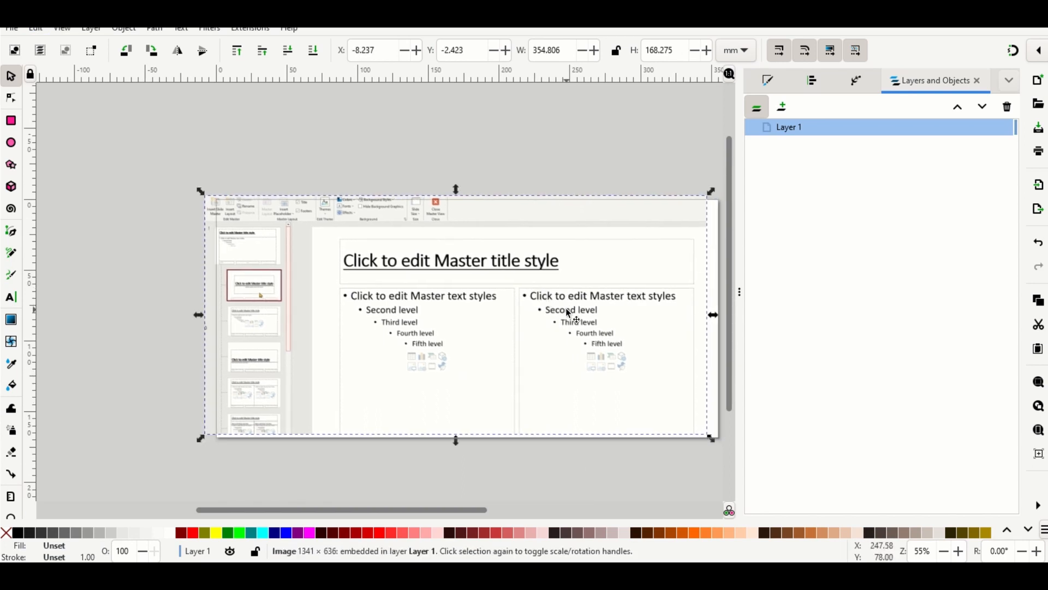
{"action": "key", "text": "ctrl+z"}
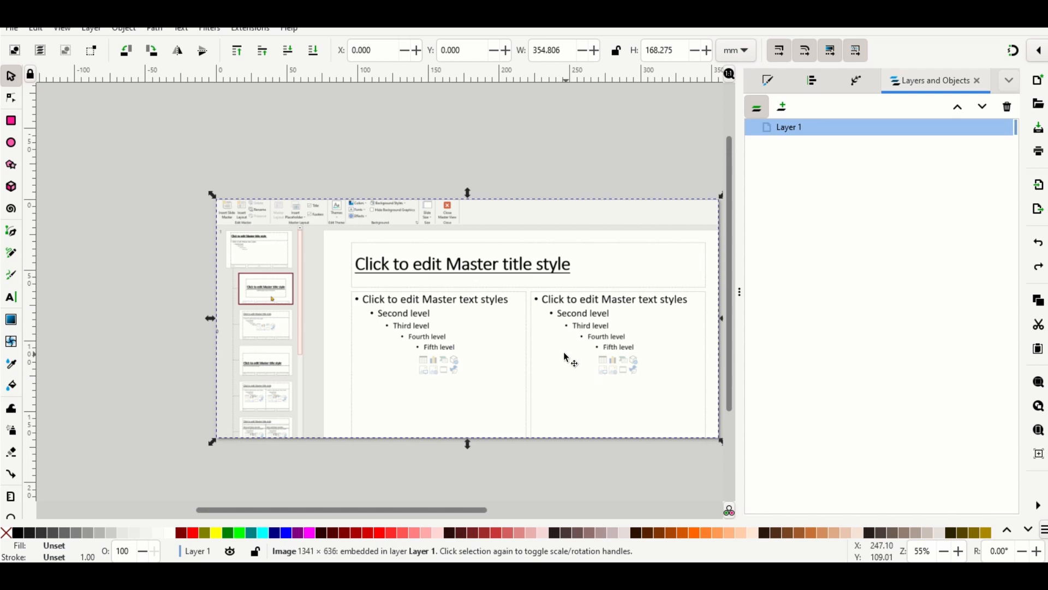
Step: Draw an olive-filled ellipse about 141 × 60 mm at 50% opacity and place it over the slide's title text
{"action": "left_click", "coordinate": [12, 144]}
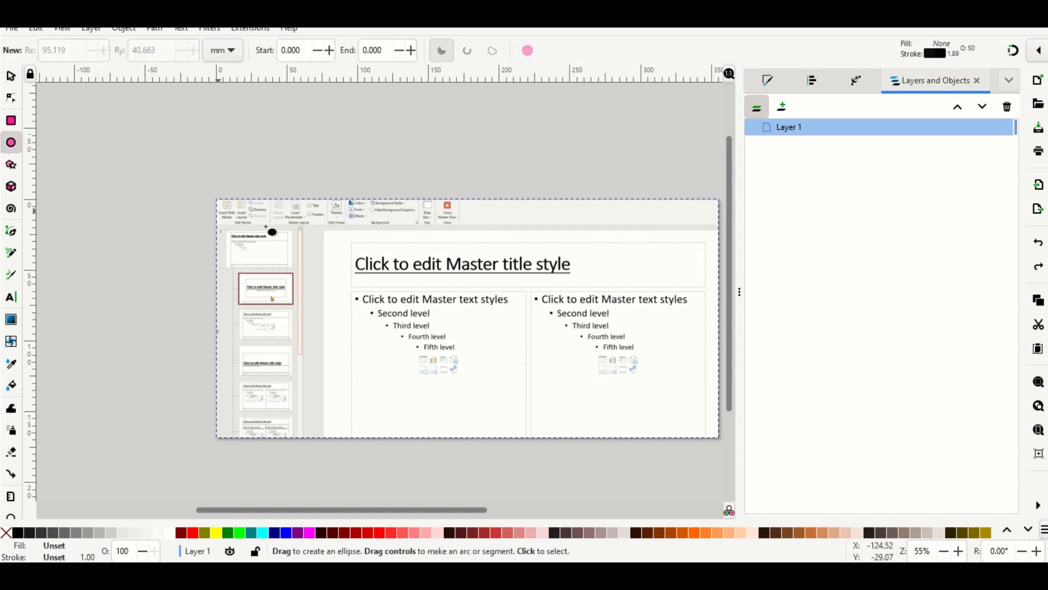
{"action": "left_click_drag", "start_coordinate": [365, 253], "coordinate": [465, 297]}
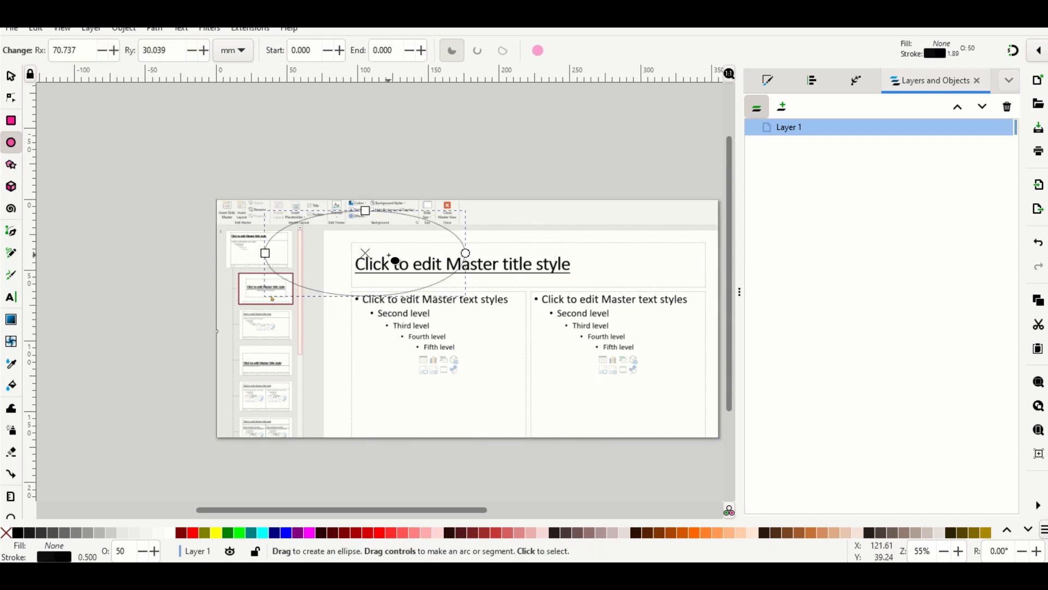
{"action": "left_click", "coordinate": [215, 536]}
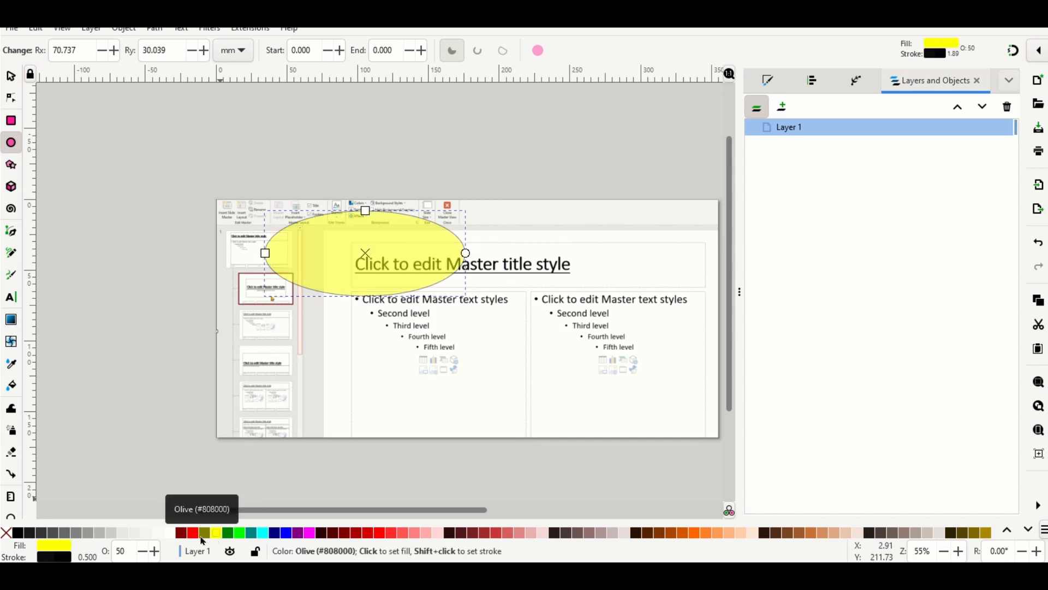
{"action": "left_click", "coordinate": [201, 535]}
{"action": "double_click", "coordinate": [122, 551]}
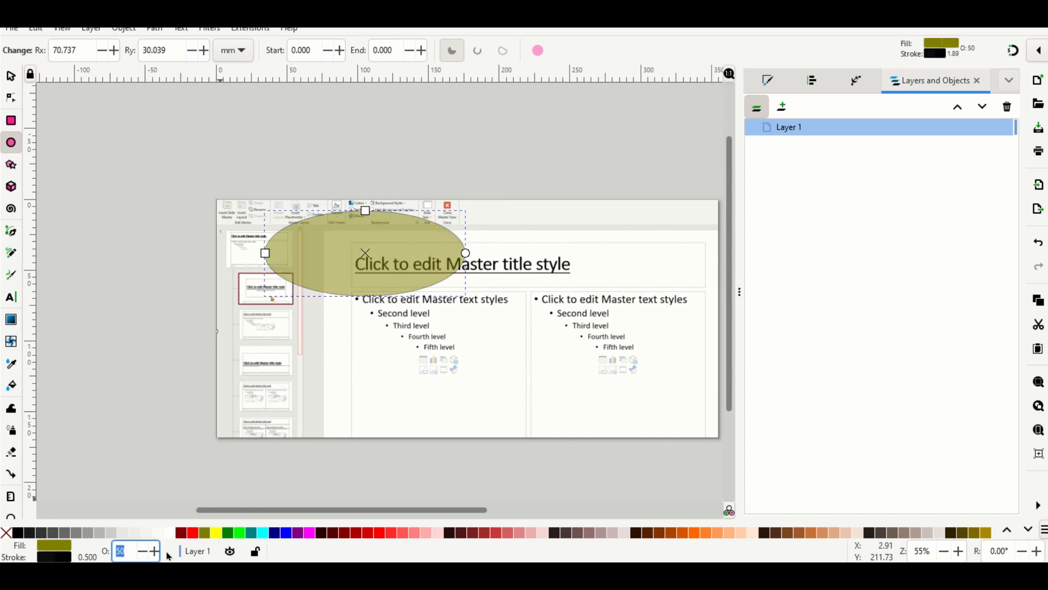
{"action": "left_click", "coordinate": [123, 549]}
{"action": "left_click", "coordinate": [9, 76]}
{"action": "left_click_drag", "start_coordinate": [356, 250], "coordinate": [495, 271]}
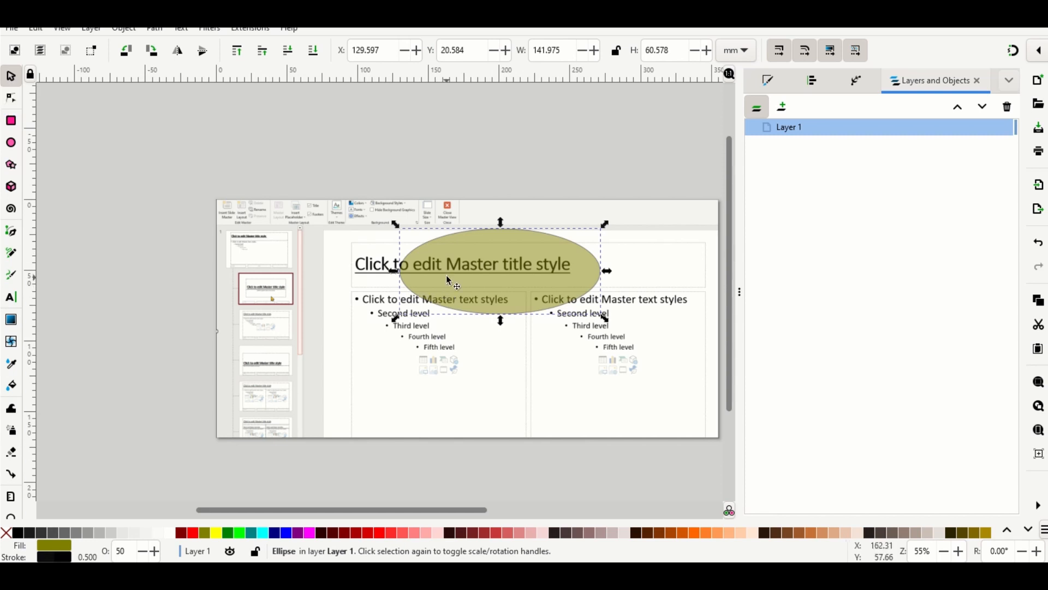
Step: Clip the screenshot to the ellipse and resize the page to the clipped image
{"action": "key", "text": "shift"}
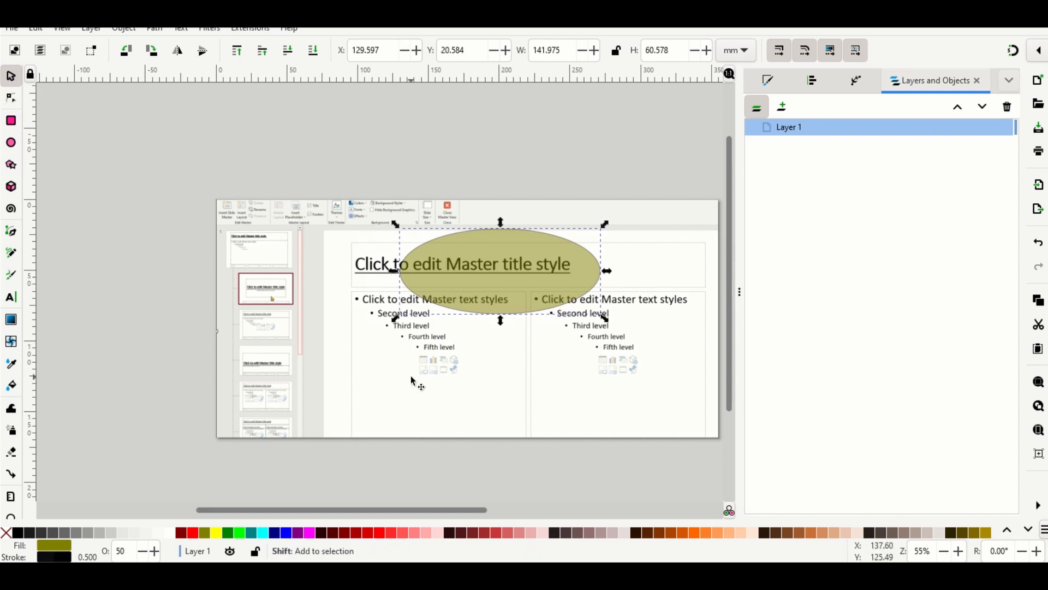
{"action": "left_click", "coordinate": [352, 383], "text": "shift"}
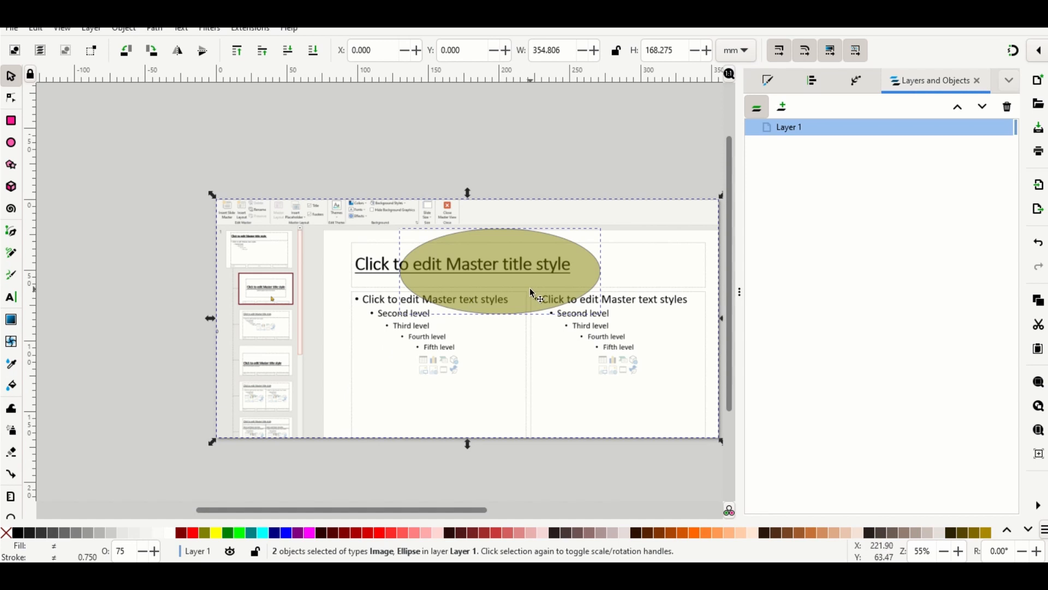
{"action": "left_click", "coordinate": [128, 30]}
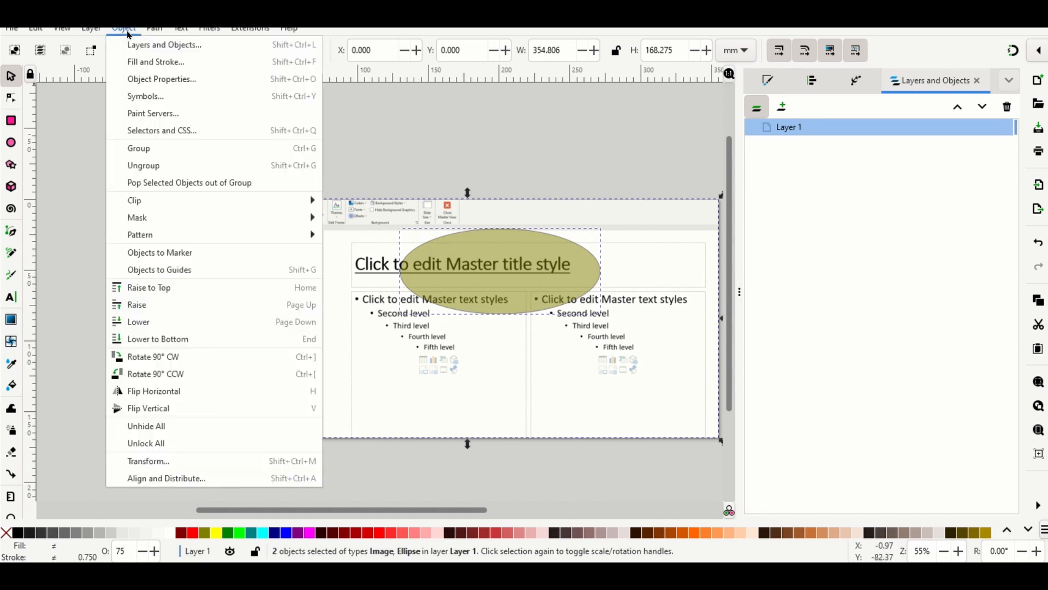
{"action": "mouse_move", "coordinate": [169, 202]}
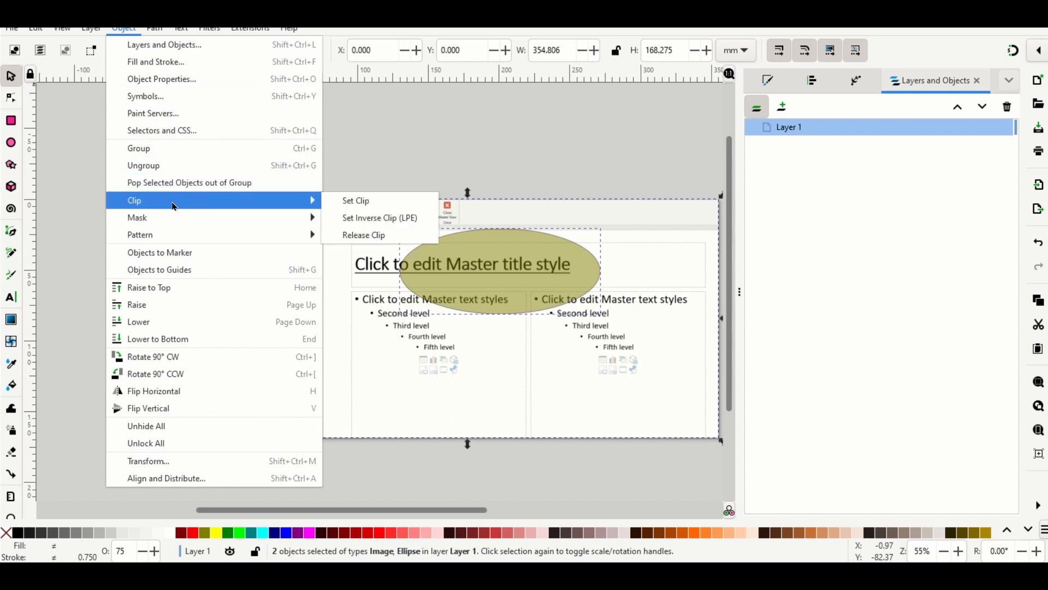
{"action": "left_click", "coordinate": [355, 207]}
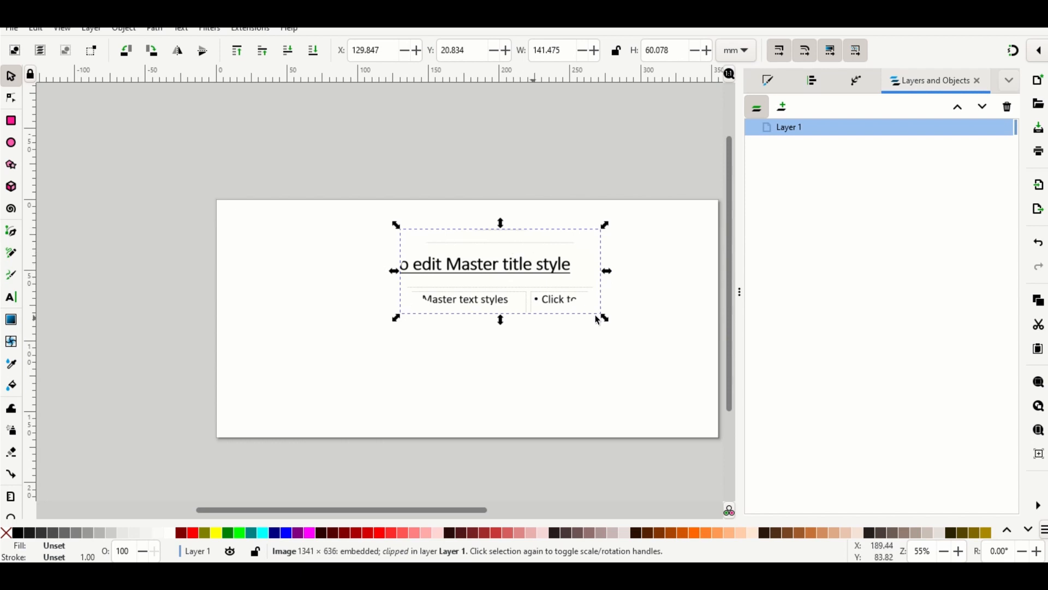
{"action": "left_click", "coordinate": [36, 28]}
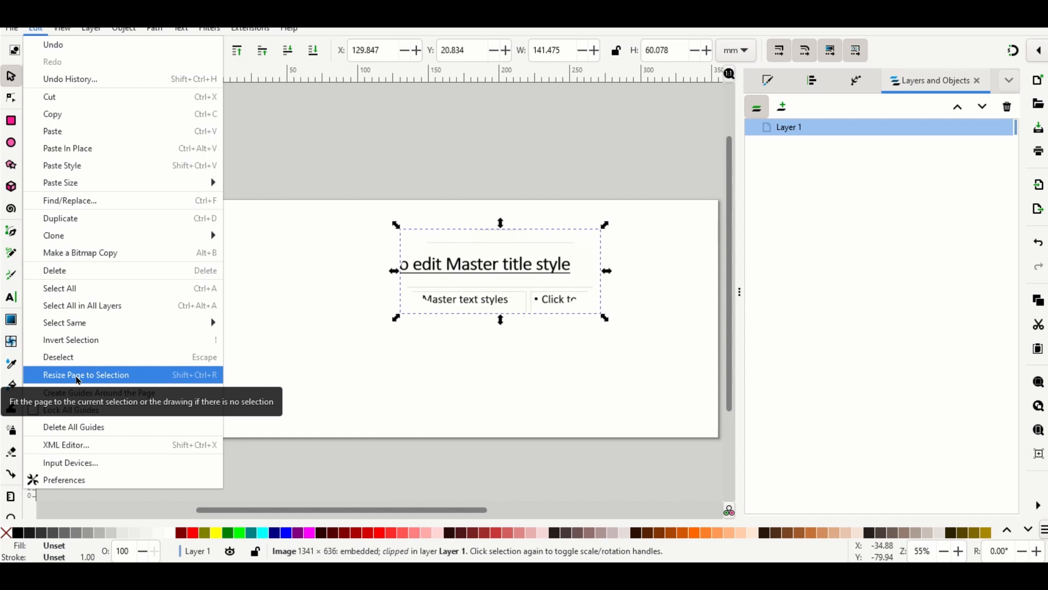
{"action": "left_click", "coordinate": [78, 375]}
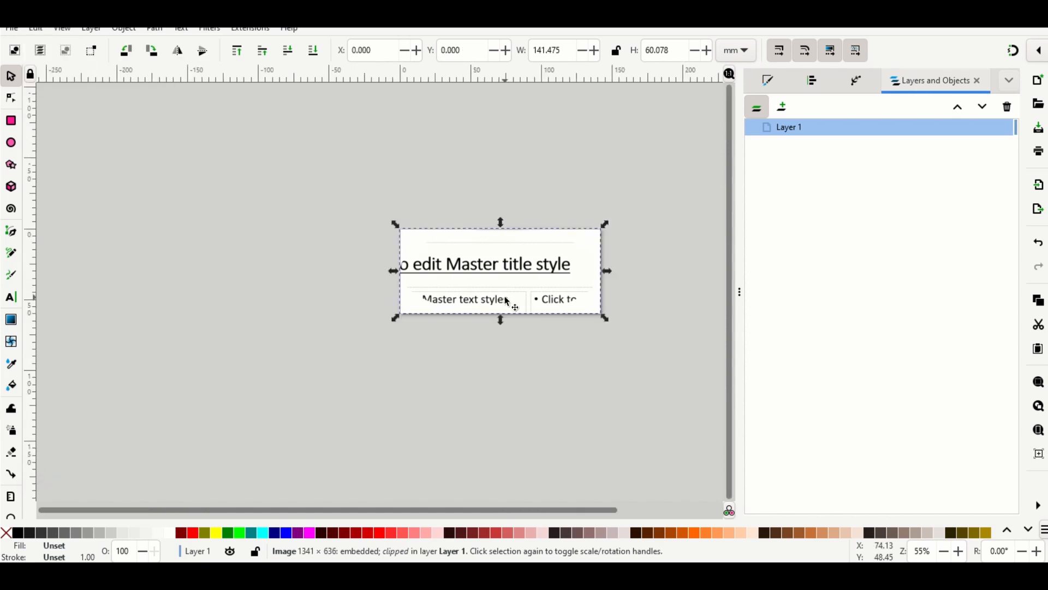
Step: Export the page as a PNG named inkscapeexport.png in the Pictures folder, replacing the existing file
{"action": "key", "text": "ctrl+shift+e"}
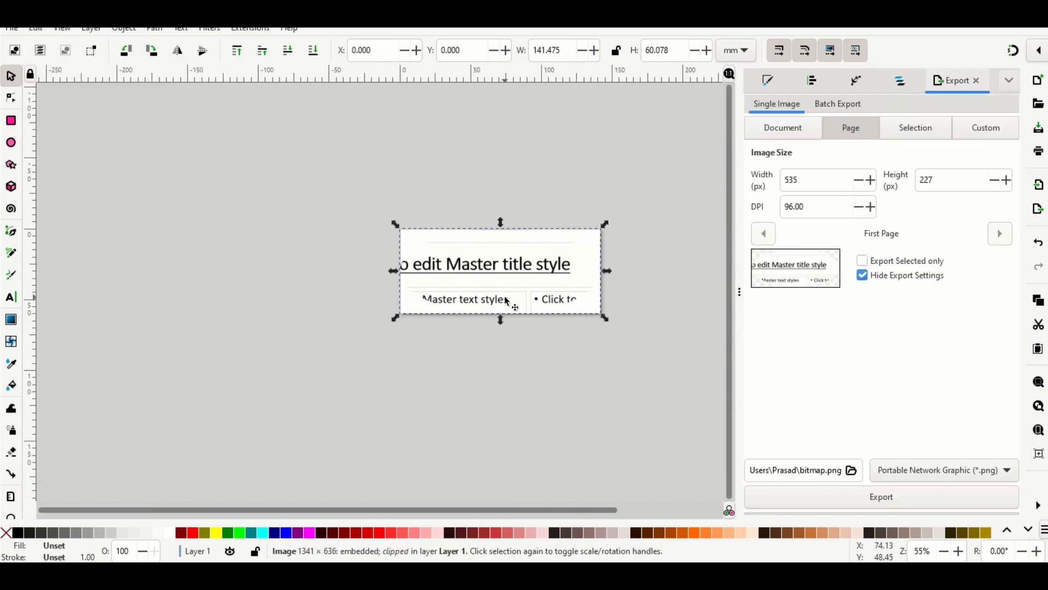
{"action": "left_click", "coordinate": [851, 473]}
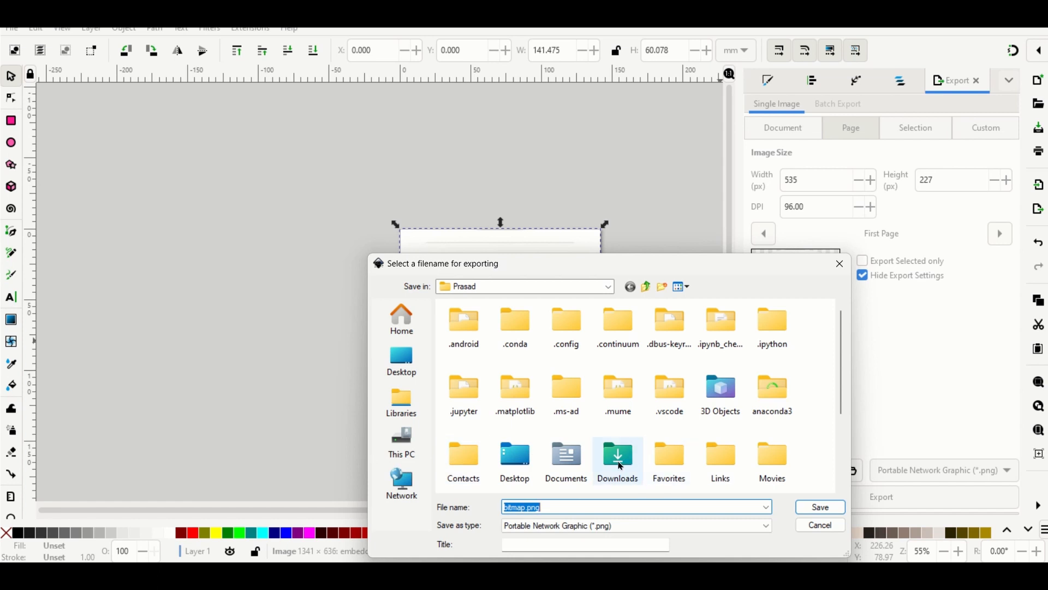
{"action": "scroll", "coordinate": [765, 433], "scroll_direction": "down", "scroll_amount": 3}
{"action": "double_click", "coordinate": [568, 413]}
{"action": "double_click", "coordinate": [543, 506]}
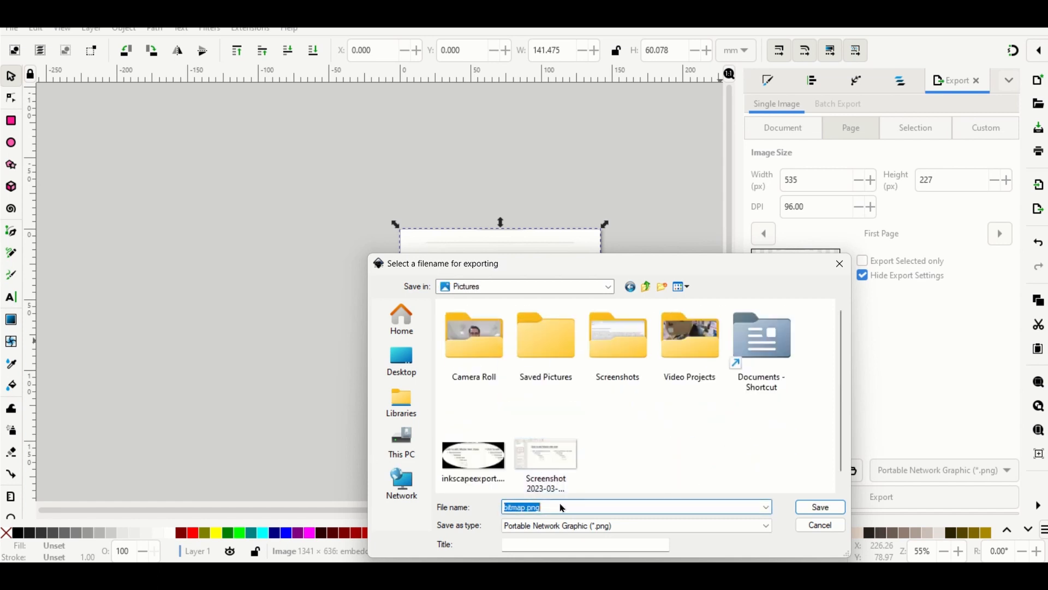
{"action": "type", "text": "inkscape"}
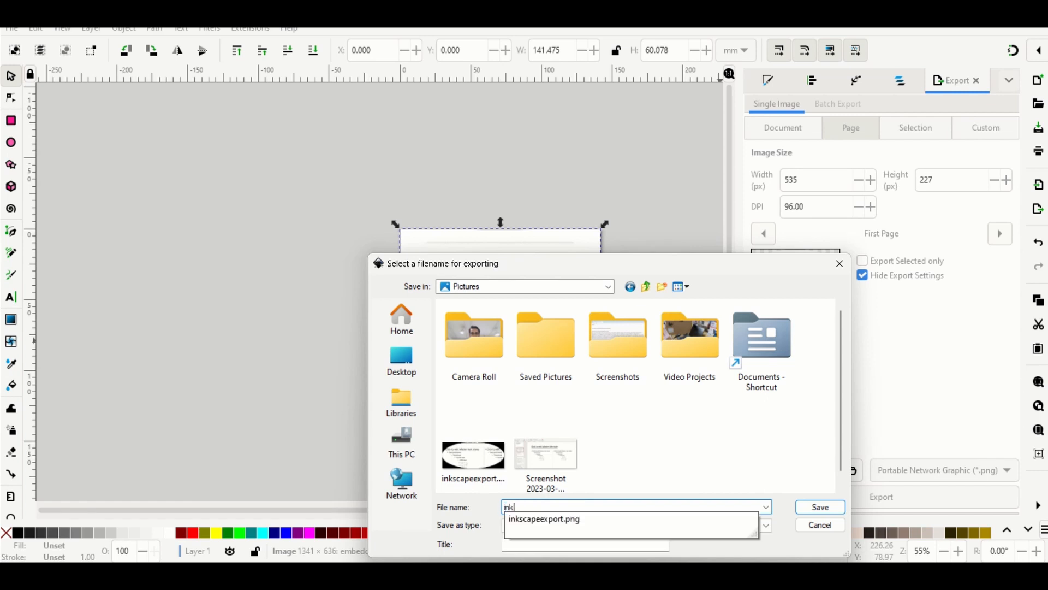
{"action": "key", "text": "BackSpace"}
{"action": "key", "text": "BackSpace"}
{"action": "key", "text": "BackSpace"}
{"action": "key", "text": "BackSpace"}
{"action": "type", "text": "capeexport.png"}
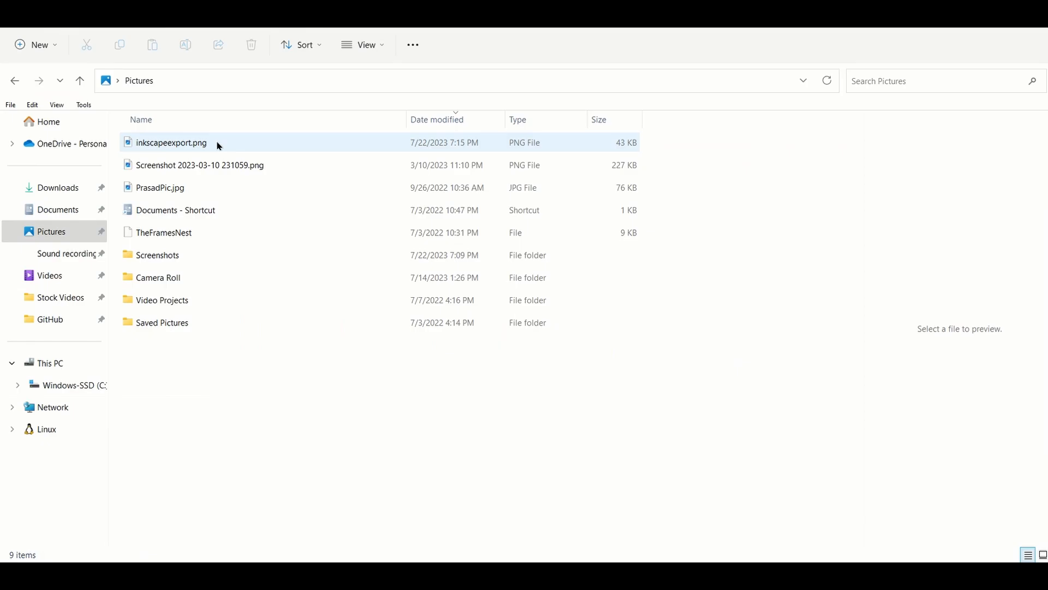
Step: Open inkscapeexport.png from the Pictures folder to check the elliptical crop, and switch back to the second Inkscape document
{"action": "double_click", "coordinate": [217, 144]}
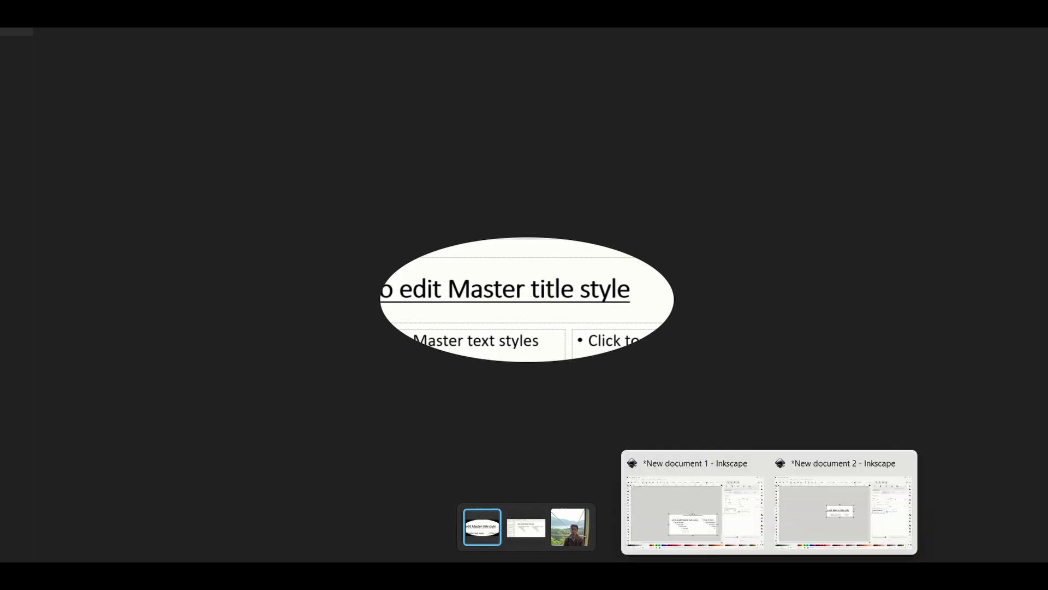
{"action": "mouse_move", "coordinate": [770, 576]}
{"action": "left_click", "coordinate": [802, 529]}
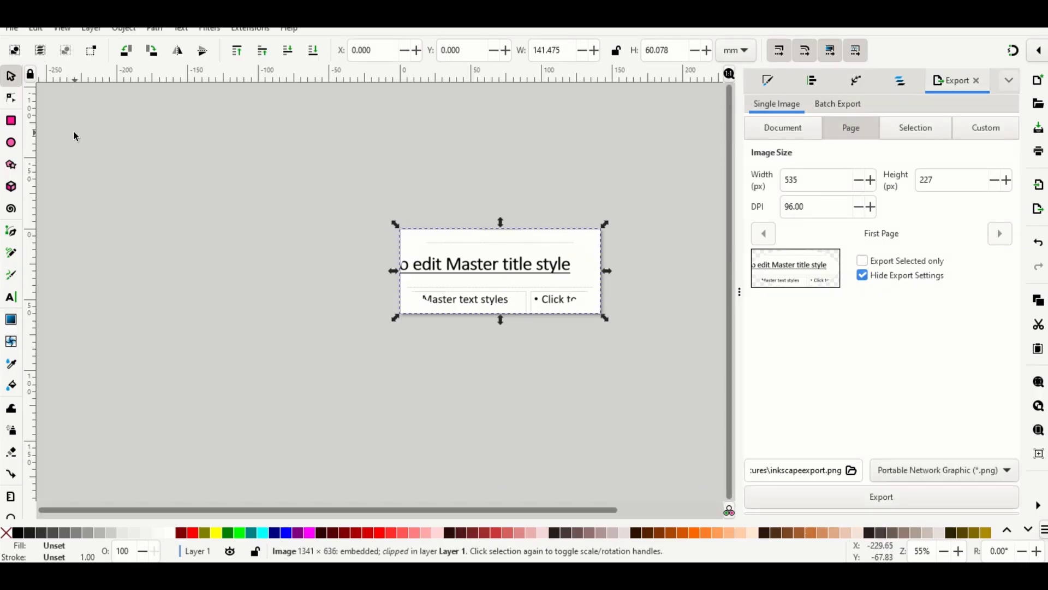
Step: Import Screenshot 2023-03-10 231059.png as an embedded image into a new document and resize the page to the image
{"action": "left_click", "coordinate": [17, 31]}
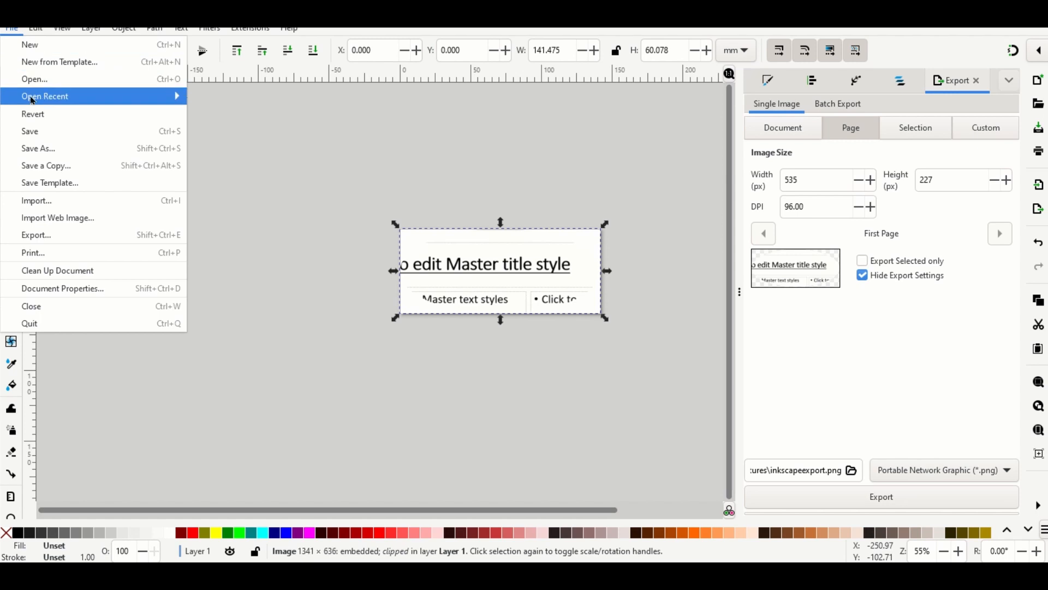
{"action": "left_click", "coordinate": [34, 49]}
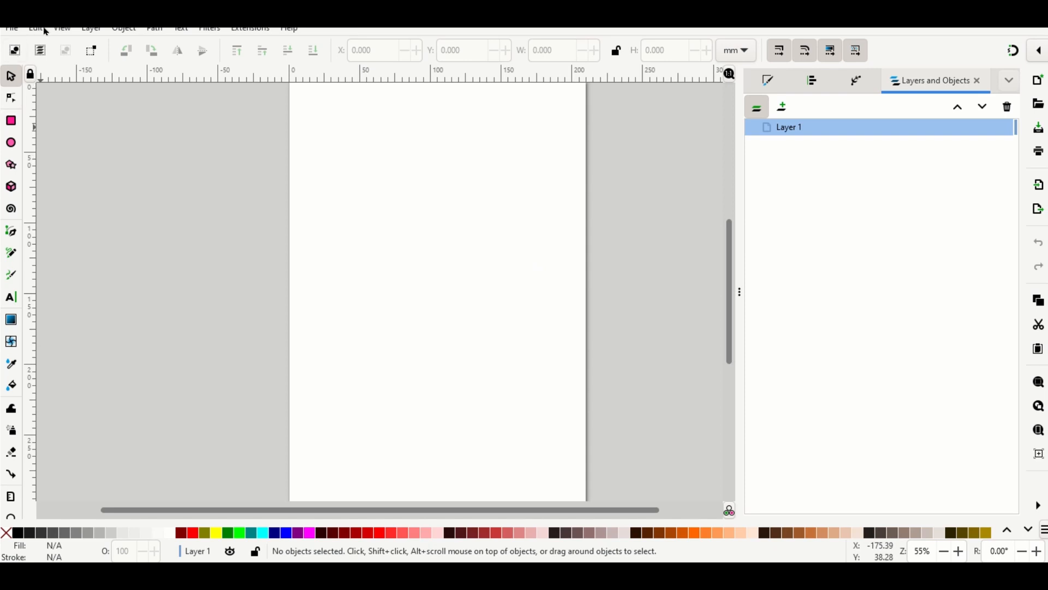
{"action": "left_click", "coordinate": [7, 30]}
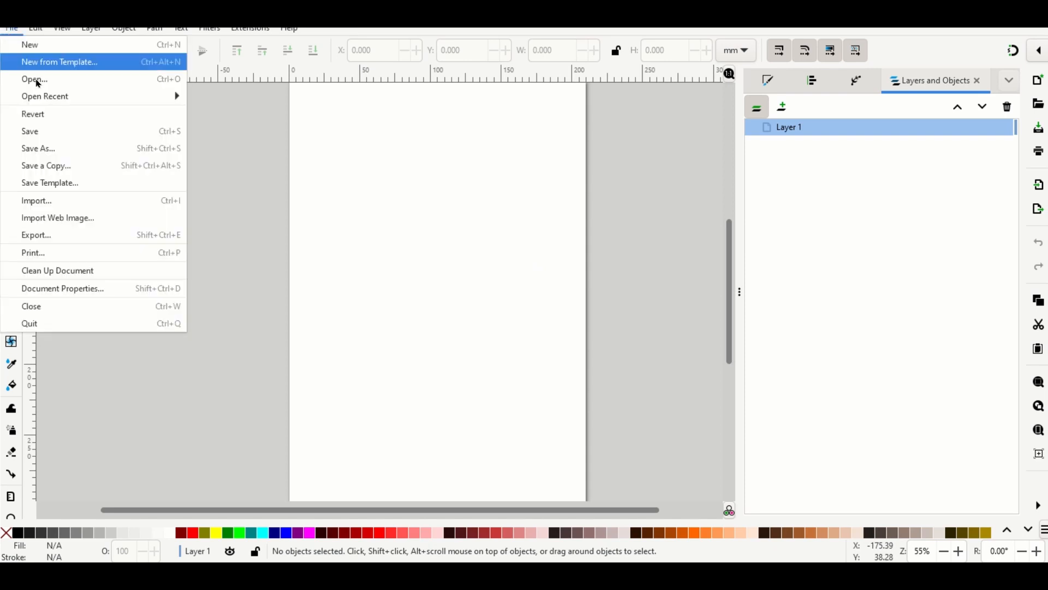
{"action": "left_click", "coordinate": [40, 208]}
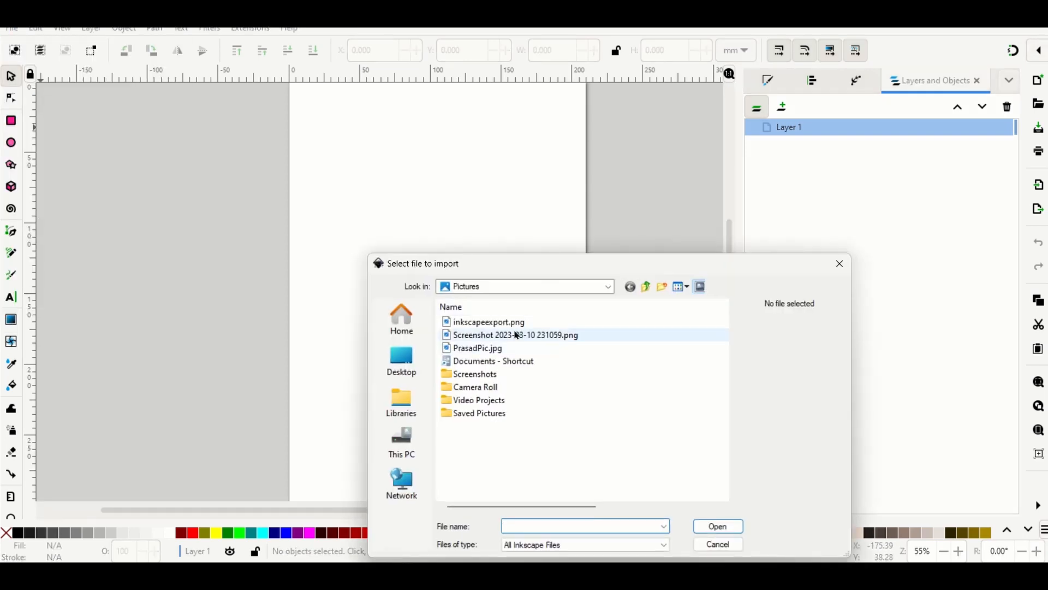
{"action": "double_click", "coordinate": [502, 336]}
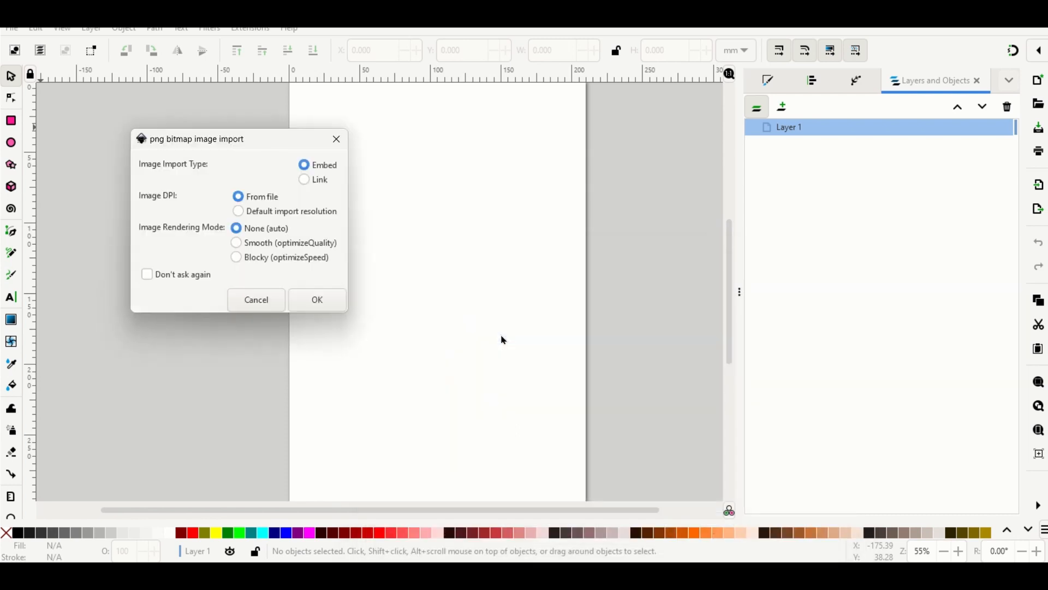
{"action": "left_click", "coordinate": [323, 302]}
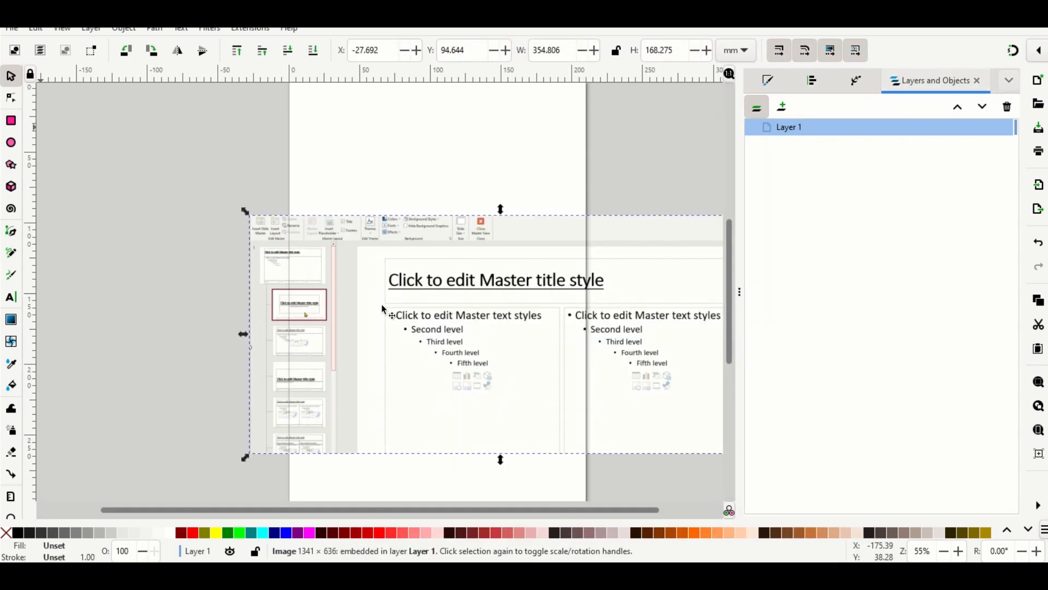
{"action": "left_click", "coordinate": [36, 29]}
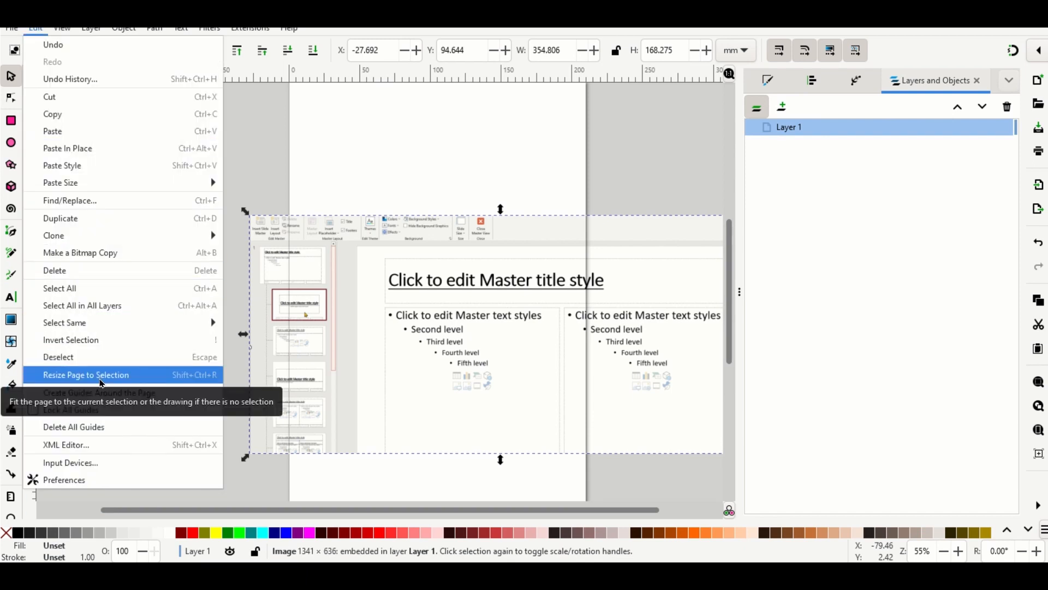
{"action": "left_click", "coordinate": [101, 381]}
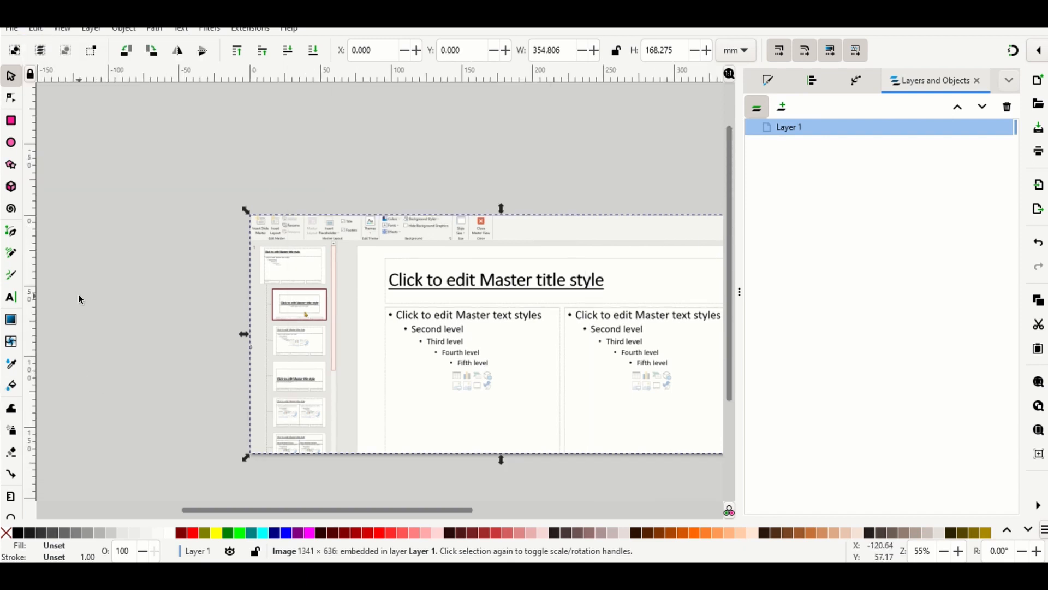
Step: Draw a five-cornered star with spoke ratio 0.850, about 111 × 111 mm, and place it over the end of the slide's title text
{"action": "left_click", "coordinate": [11, 166]}
{"action": "left_click_drag", "start_coordinate": [428, 297], "coordinate": [504, 304]}
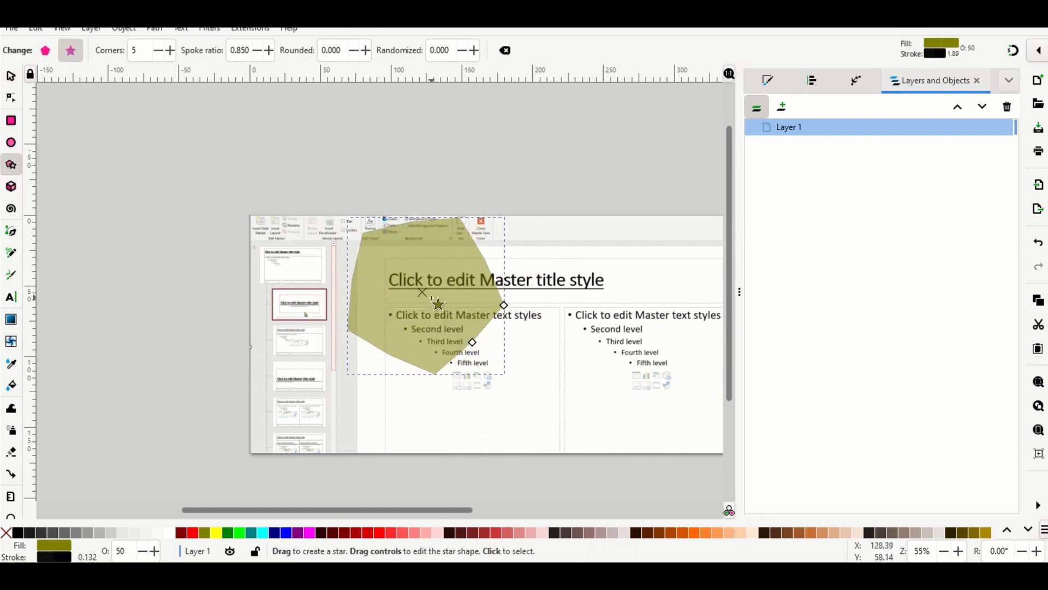
{"action": "left_click_drag", "start_coordinate": [438, 298], "coordinate": [545, 299]}
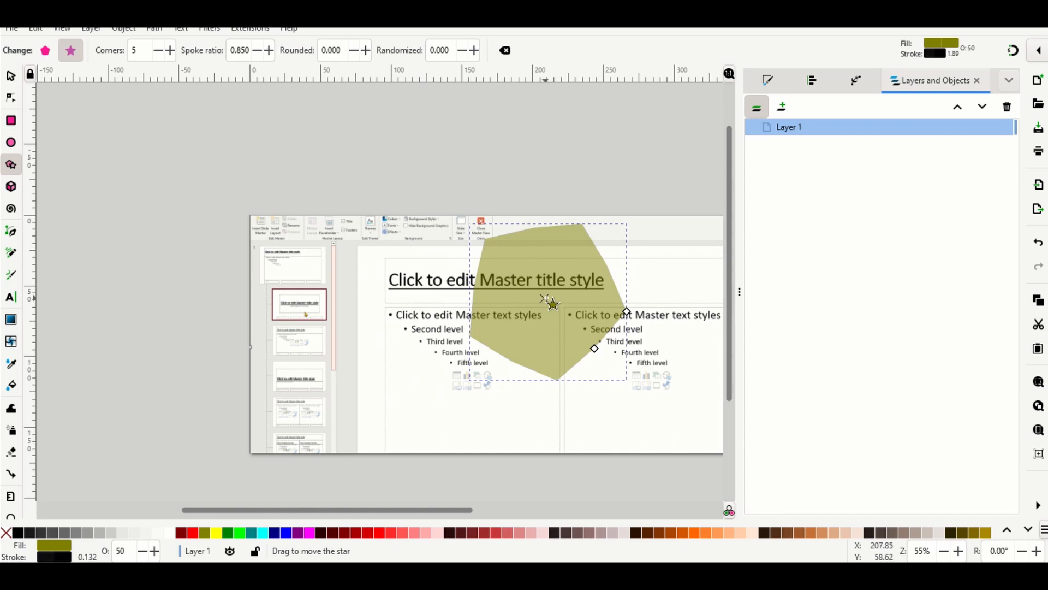
{"action": "left_click", "coordinate": [10, 77]}
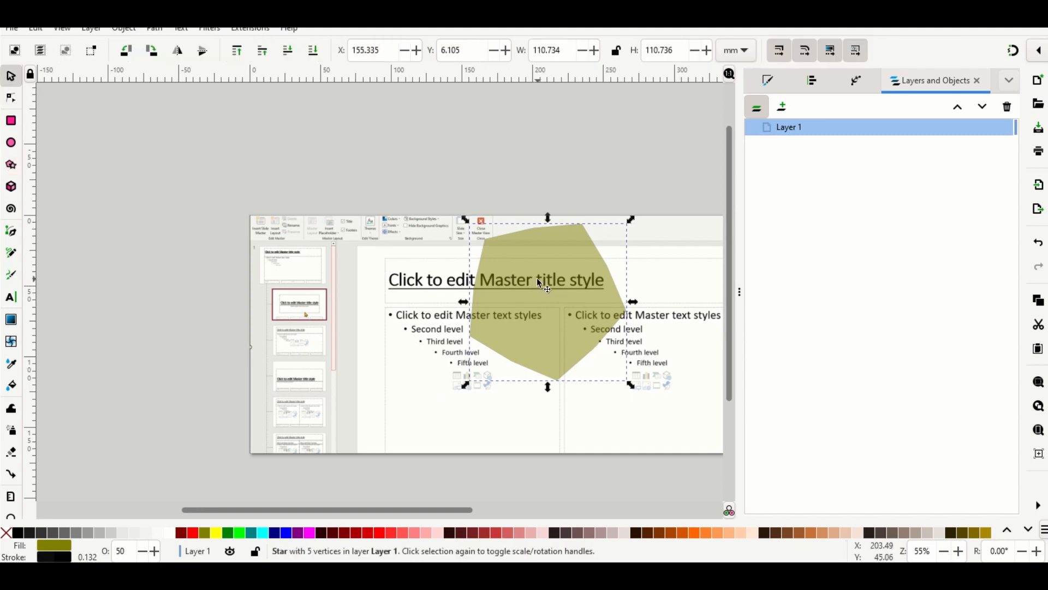
Step: Clip the screenshot to the star shape and resize the page to the clipped image
{"action": "left_click", "coordinate": [404, 317], "text": "shift"}
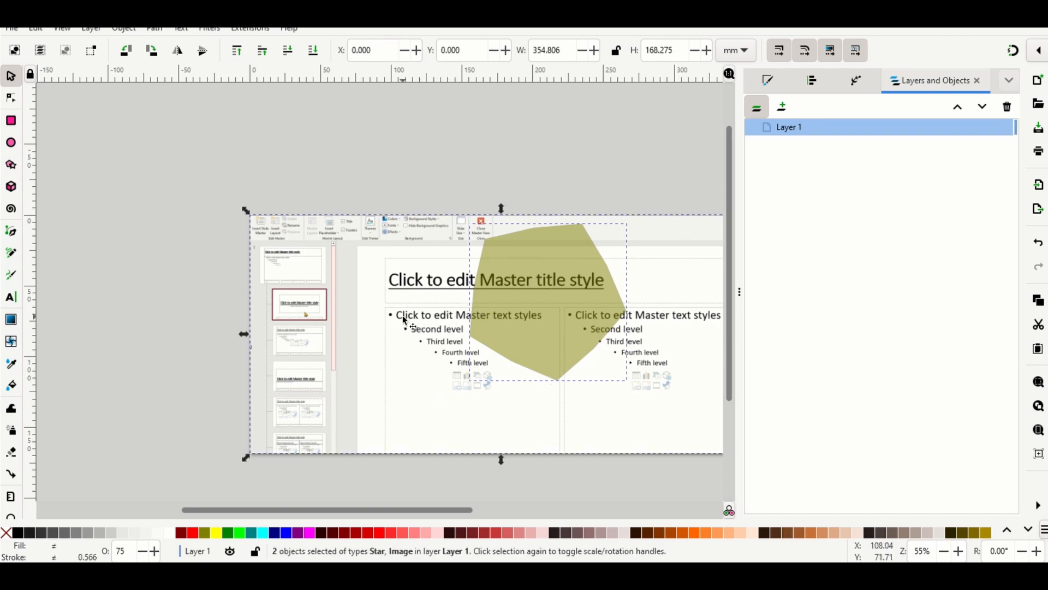
{"action": "left_click", "coordinate": [123, 30]}
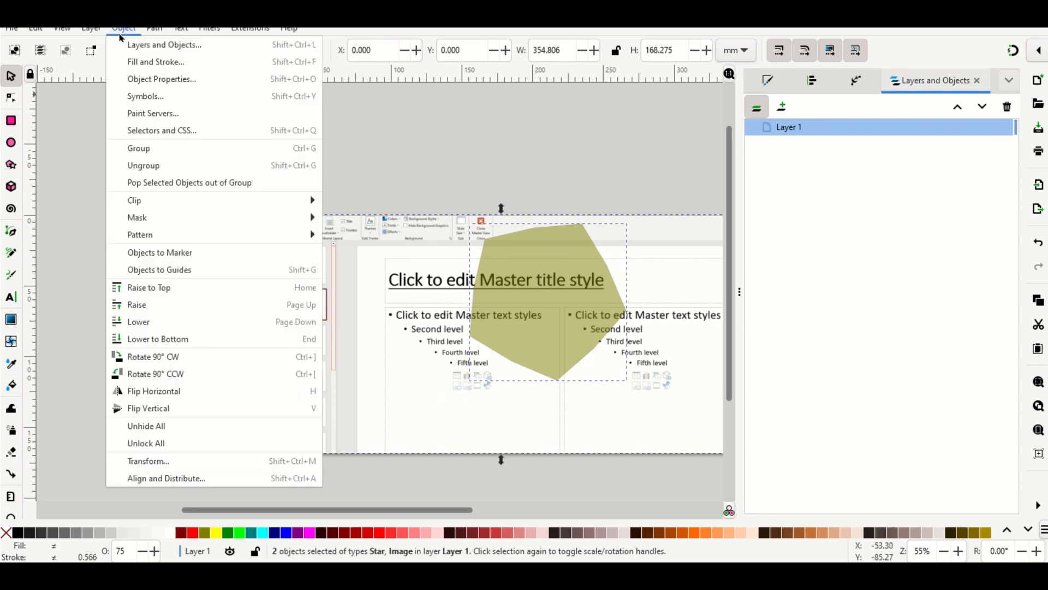
{"action": "mouse_move", "coordinate": [152, 205]}
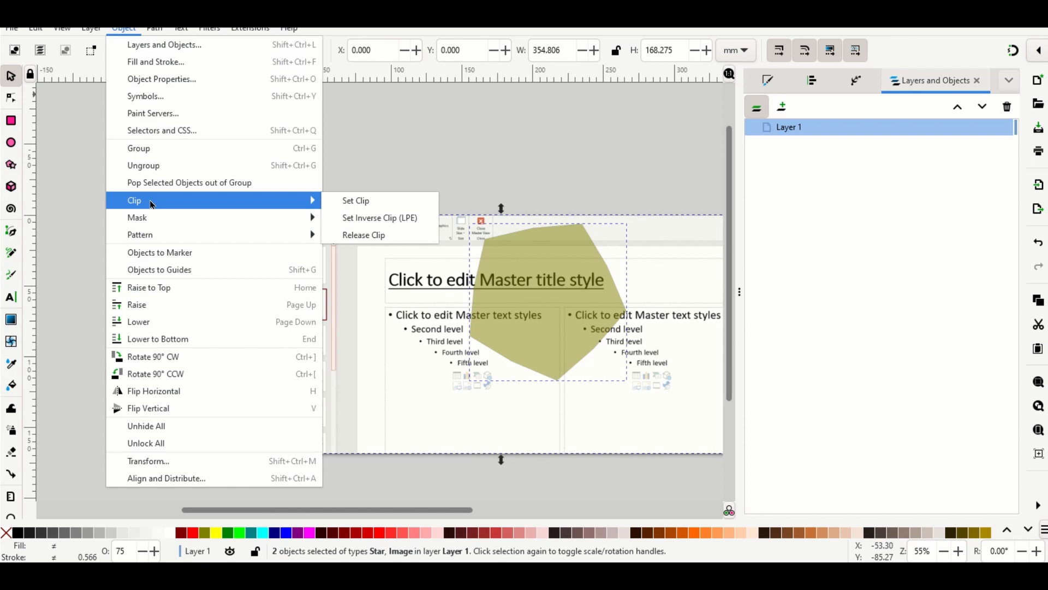
{"action": "left_click", "coordinate": [349, 200]}
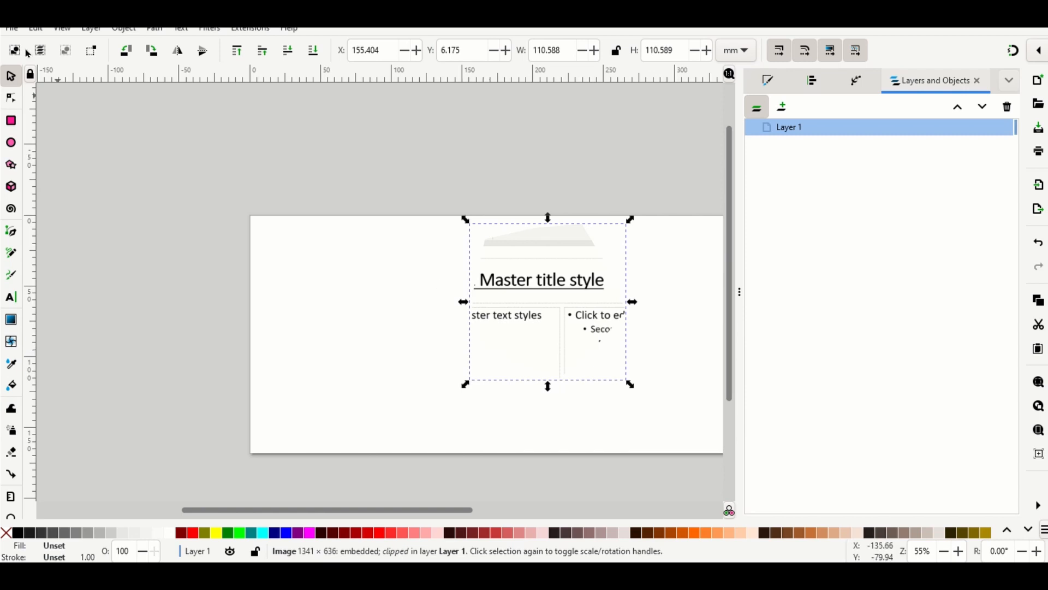
{"action": "left_click", "coordinate": [35, 32]}
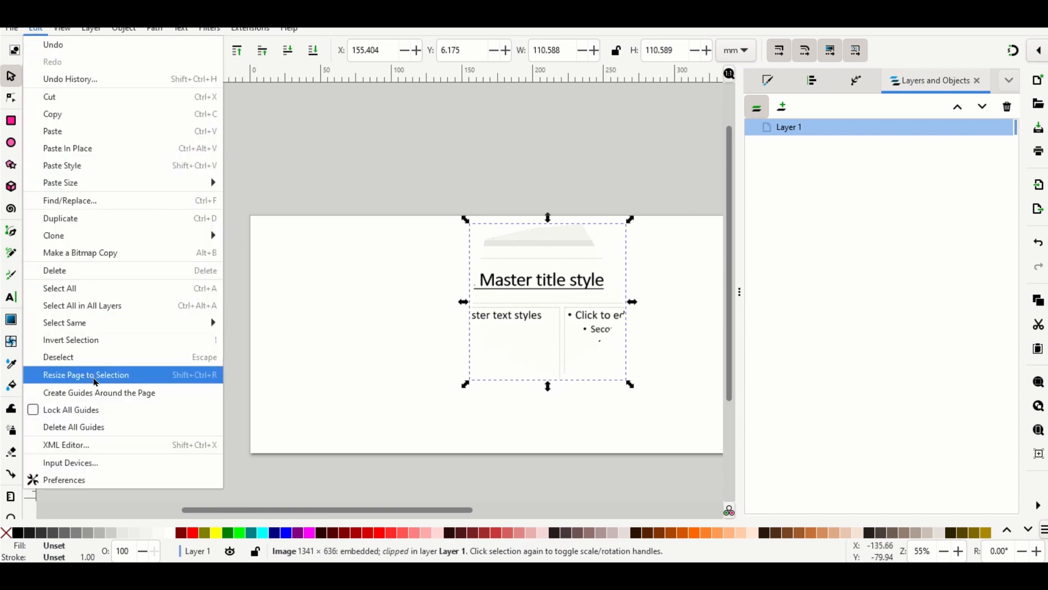
{"action": "left_click", "coordinate": [87, 375]}
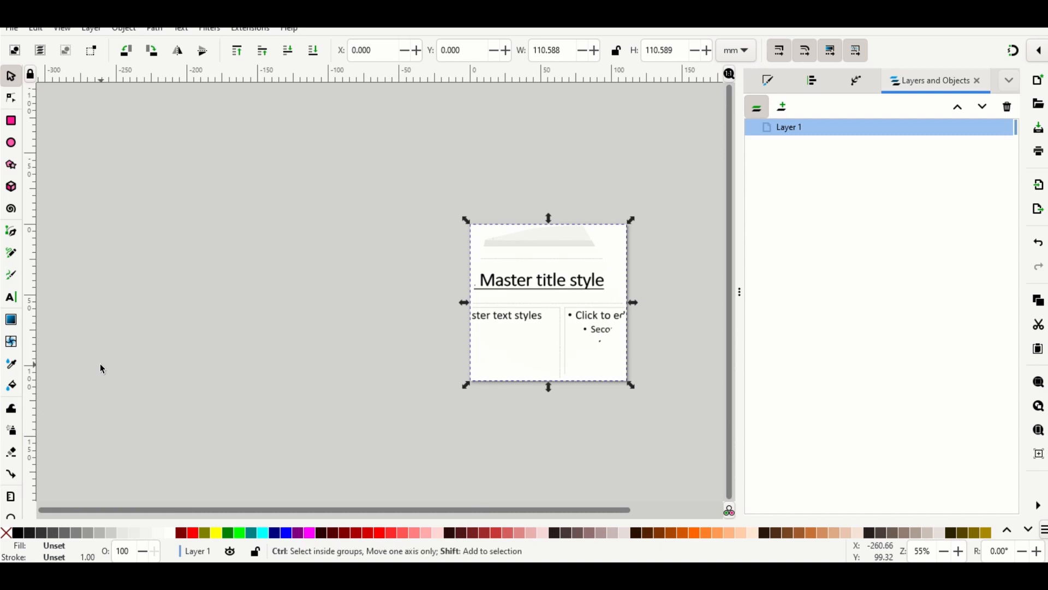
Step: Export the page as a PNG named bitmap.png and open the exported file from the Pictures folder to check the crop
{"action": "key", "text": "ctrl+shift+e"}
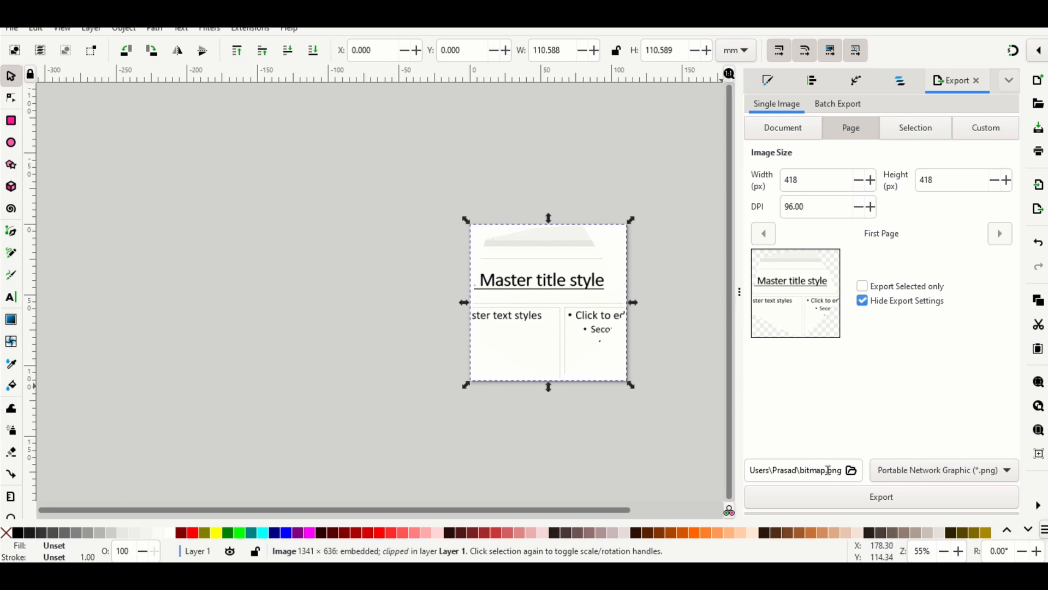
{"action": "left_click", "coordinate": [888, 498]}
{"action": "left_click", "coordinate": [814, 501]}
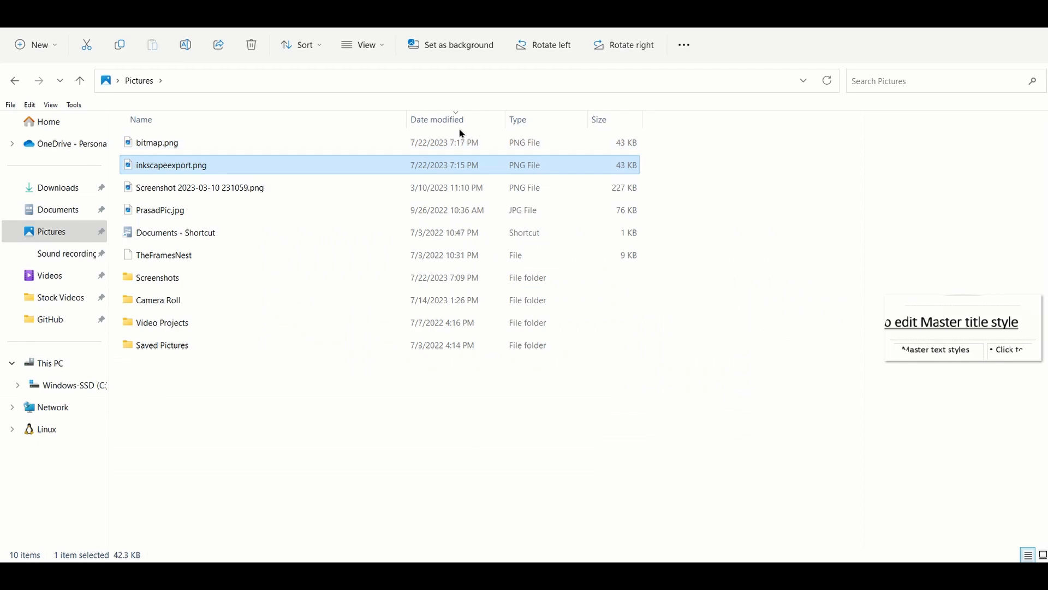
{"action": "double_click", "coordinate": [241, 146]}
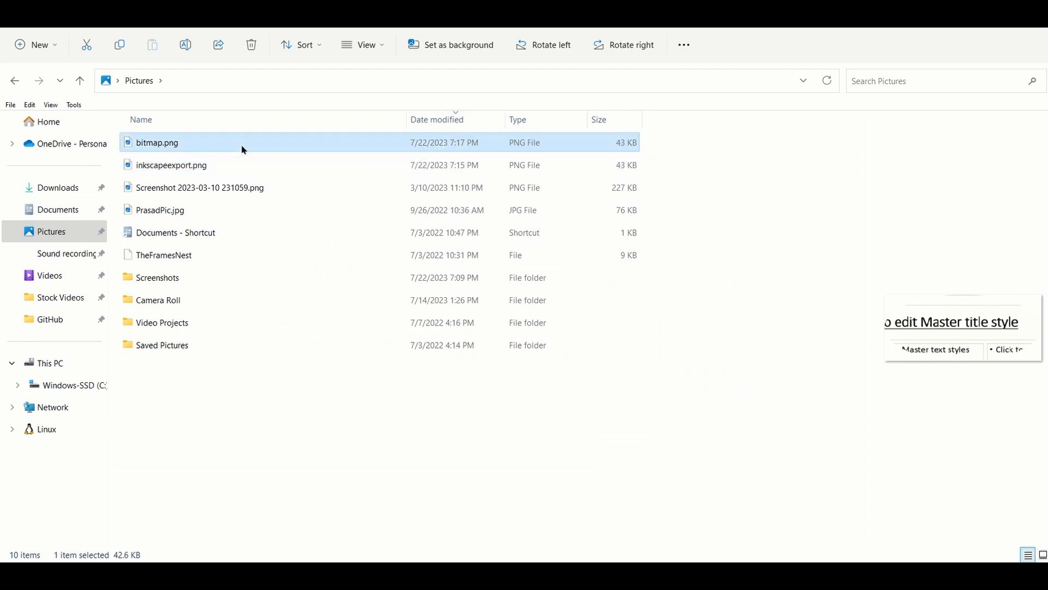